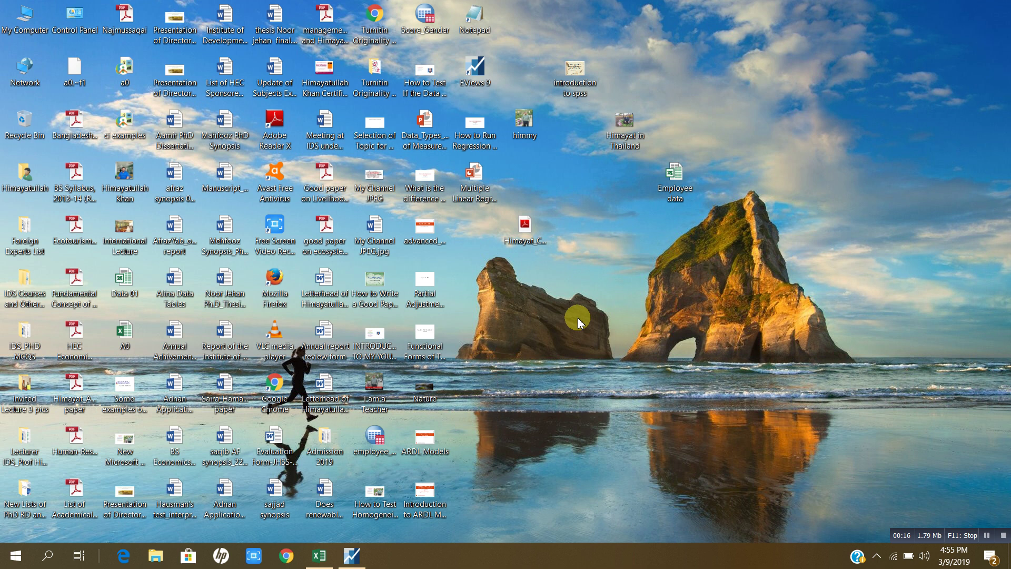
Switch to the A0 workbook in Excel and examine the macro sheet's quarterly data down to its last rows.
click(352, 558)
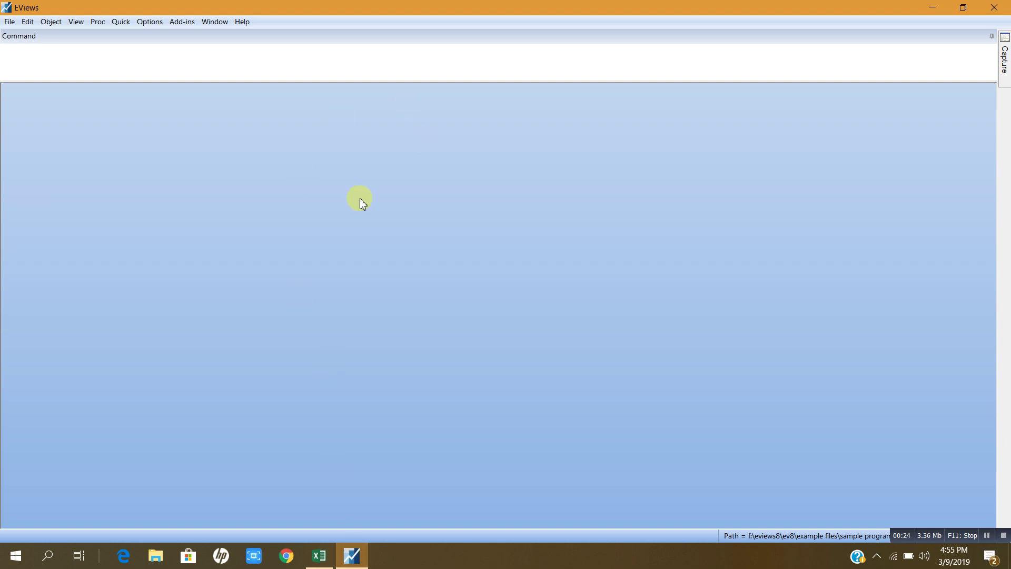
click(319, 555)
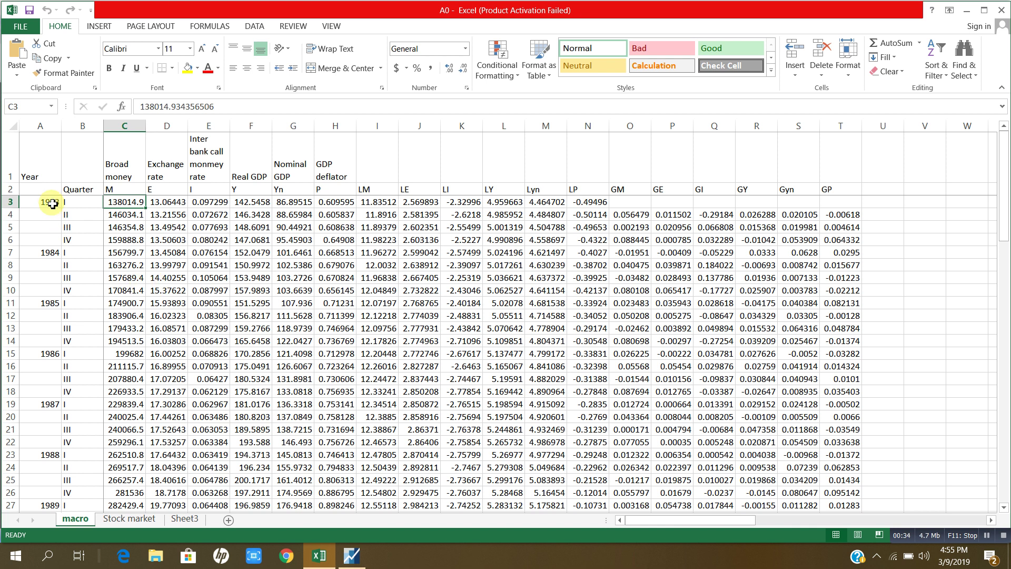
key(Down)
key(Down)
key(Down)
key(Down)
key(Down)
key(Down)
key(Down)
key(Down)
key(Down)
key(Down)
key(Down)
key(Down)
key(Down)
key(Down)
key(Down)
key(Down)
key(Down)
key(Down)
key(Down)
key(Down)
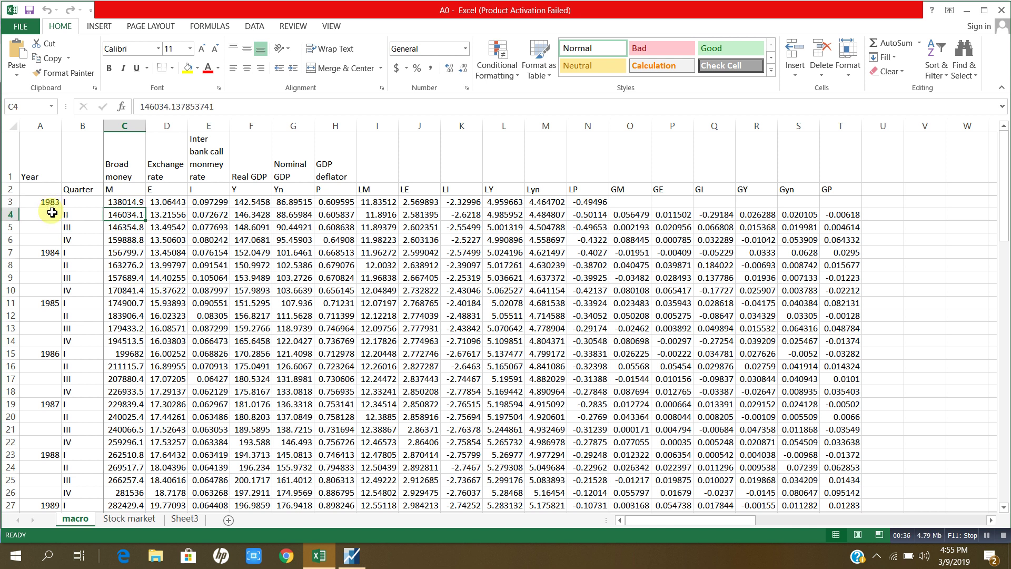
key(Down)
key(Down)
key(Down)
key(Down)
key(Down)
key(Down)
key(Down)
key(Down)
key(Down)
key(Down)
key(Down)
key(Down)
key(Down)
key(Down)
key(Down)
key(Down)
key(Down)
key(Down)
key(Down)
key(Down)
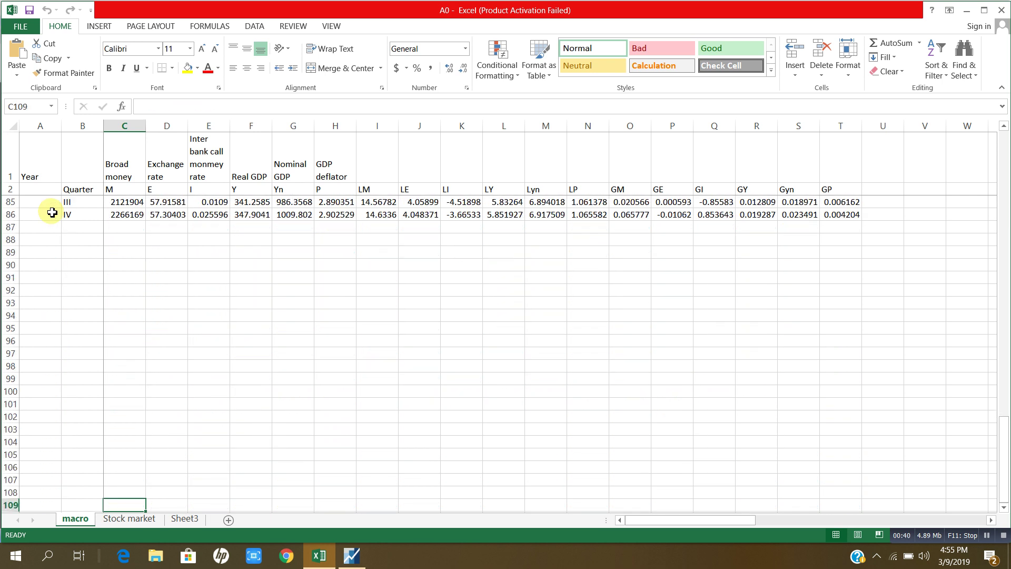
key(Up)
key(Up)
key(Up)
key(Up)
key(Up)
key(Up)
key(Up)
key(Up)
key(Up)
key(Up)
key(Up)
key(Up)
key(Up)
key(Up)
key(Up)
key(Up)
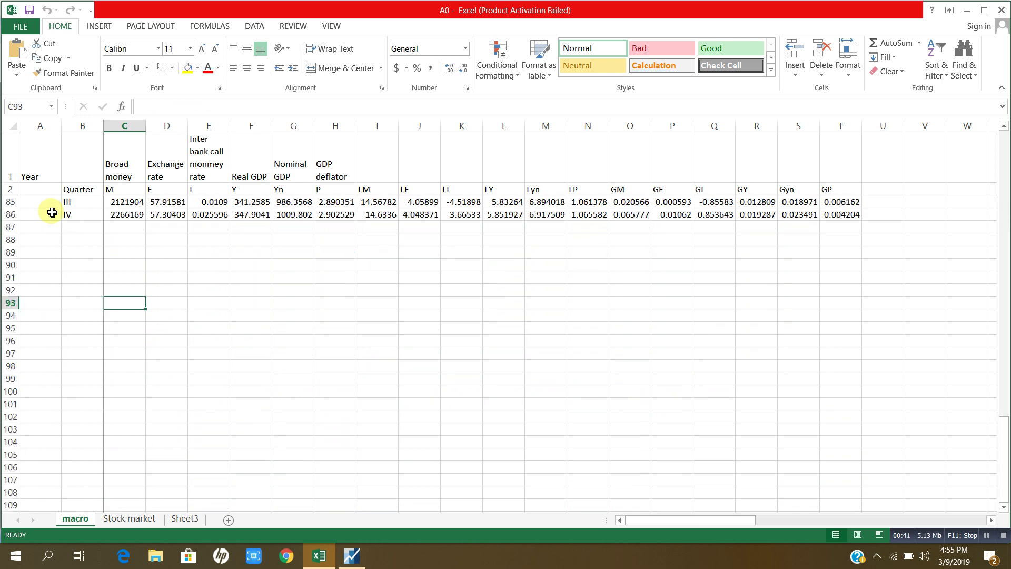
key(Up)
key(Up)
key(Up)
key(Up)
key(Up)
key(Up)
key(Up)
key(Up)
key(Up)
key(Up)
key(Up)
key(Up)
key(Up)
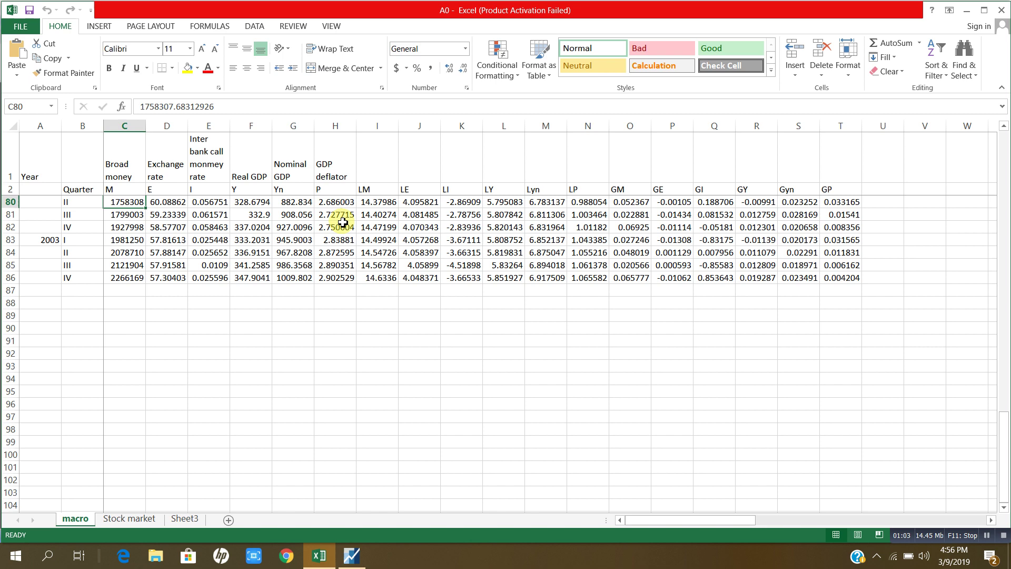
Switch to EViews and import the Excel workbook A0 from the Desktop folder.
click(352, 563)
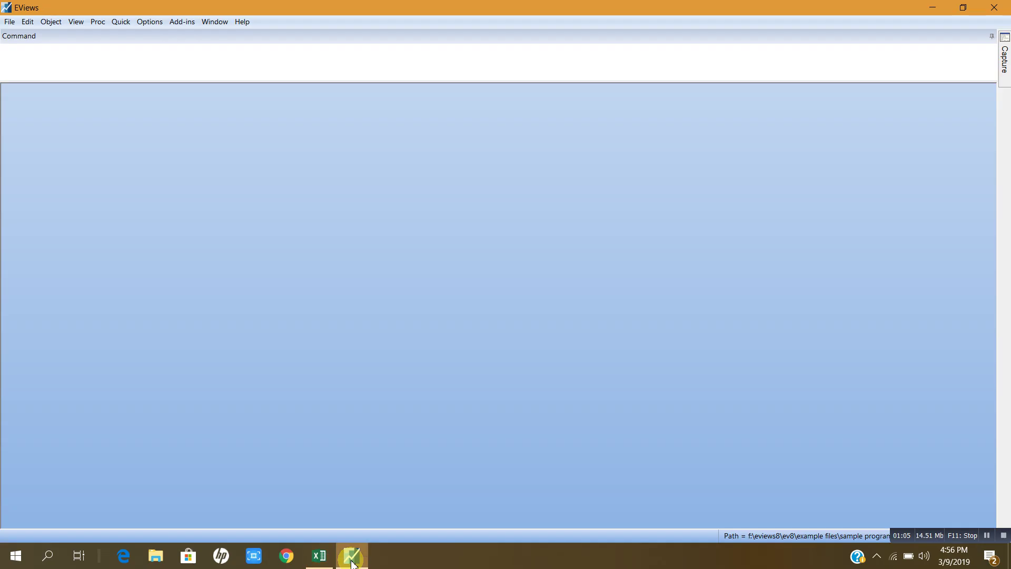
click(9, 24)
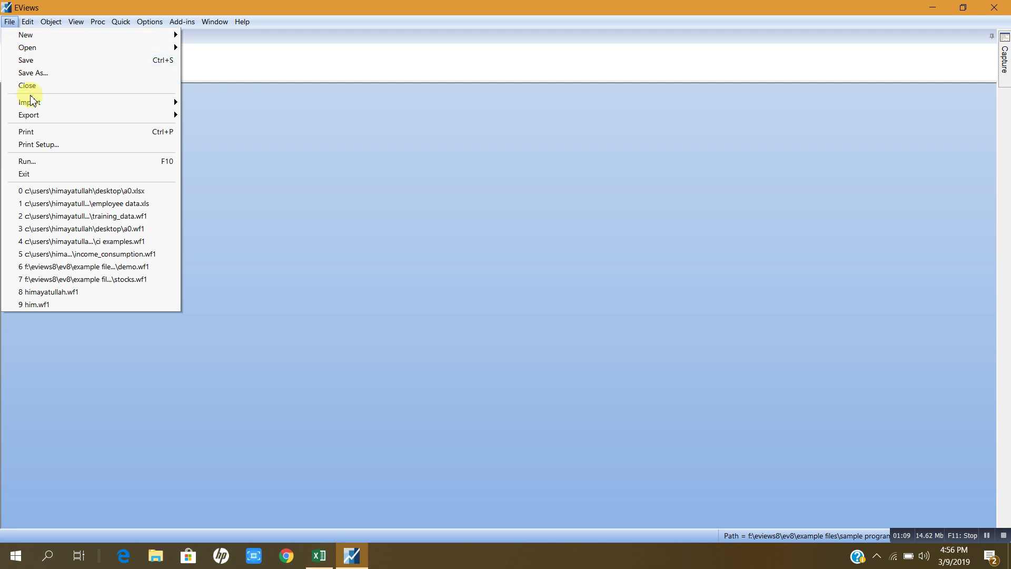
mouse_move(37, 108)
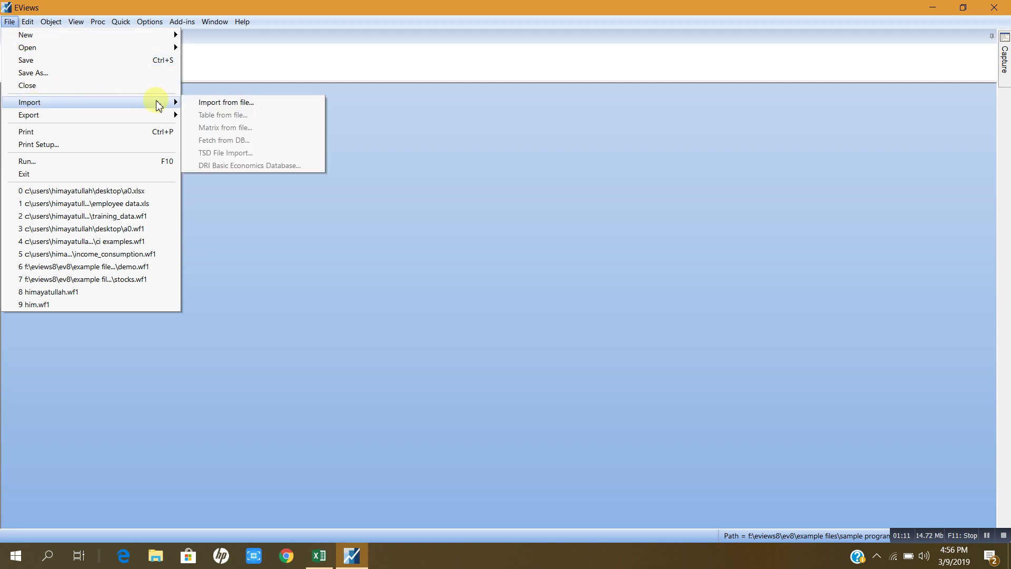
click(216, 103)
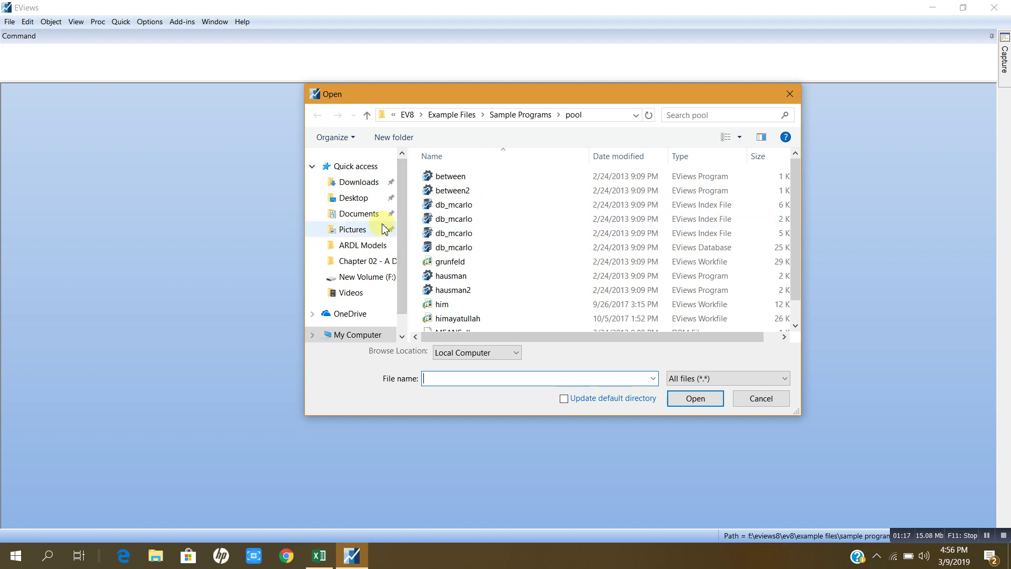
click(358, 202)
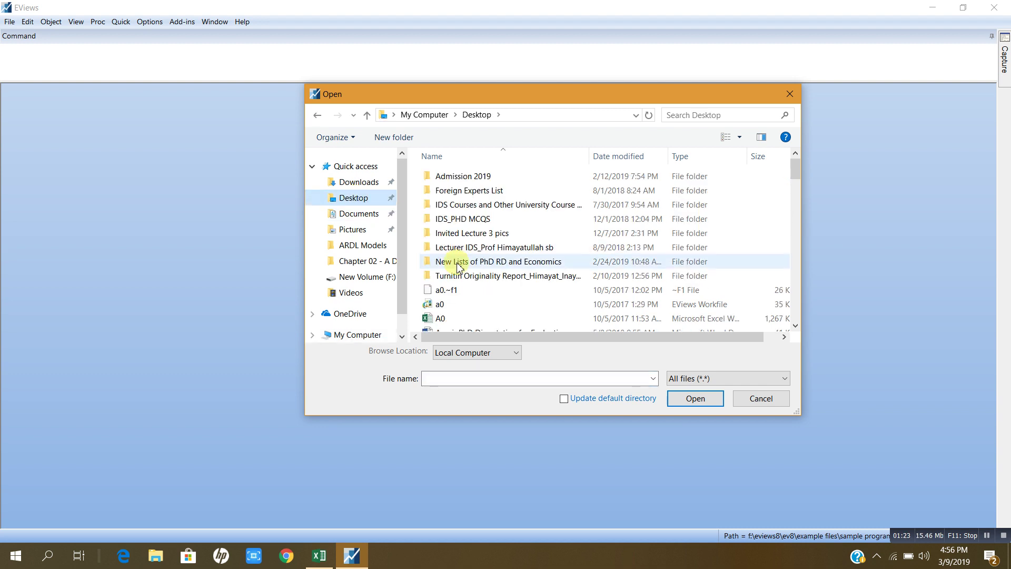
click(442, 319)
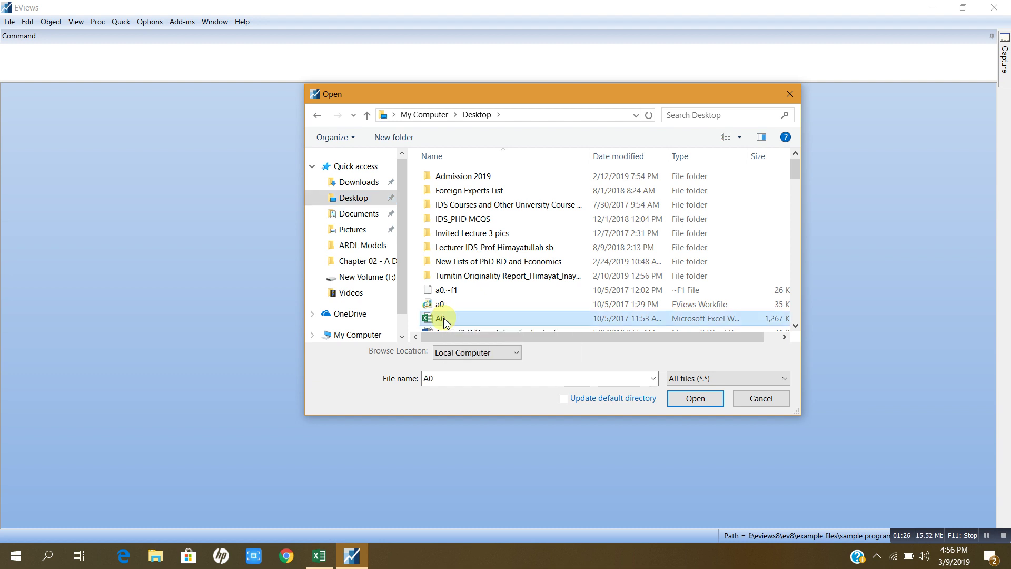
click(694, 399)
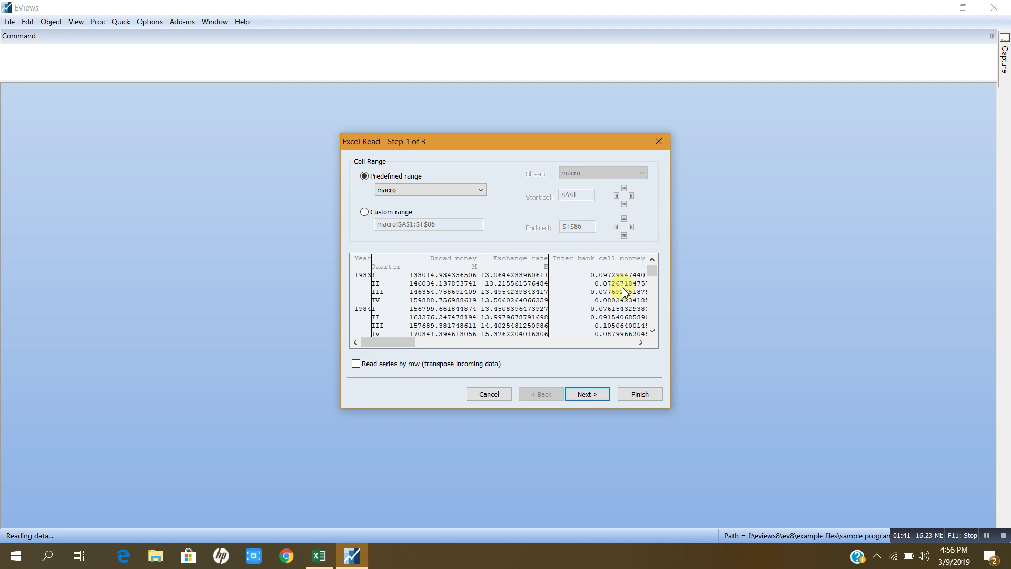
Keep the predefined macro range for the Excel import and set the Year column's data type to Date.
click(641, 342)
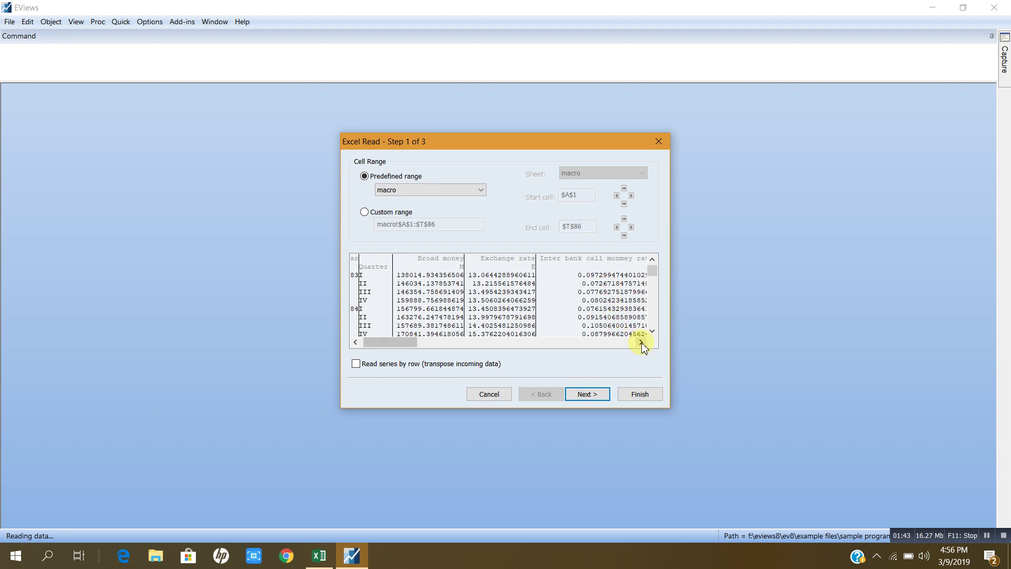
click(641, 342)
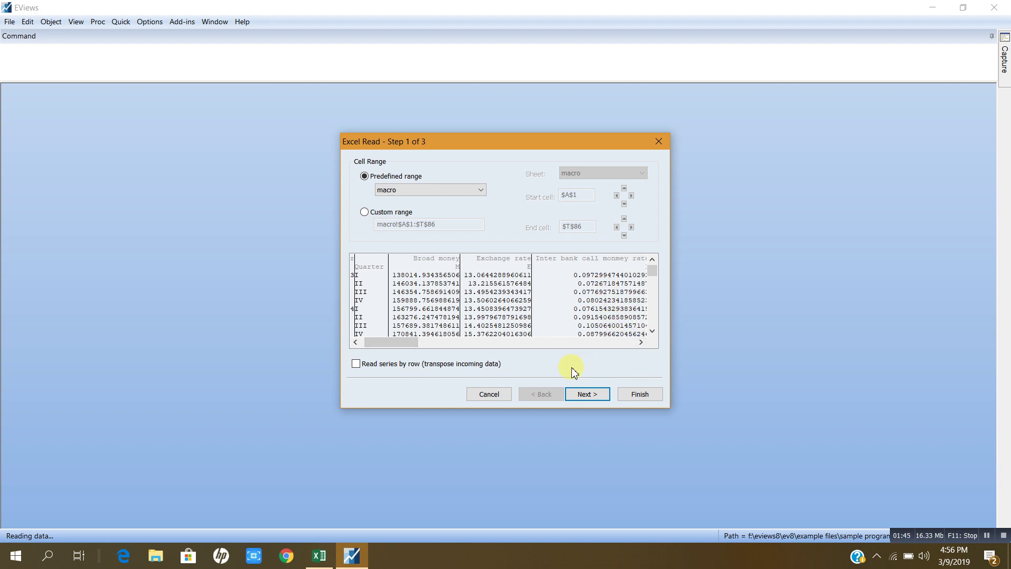
click(587, 396)
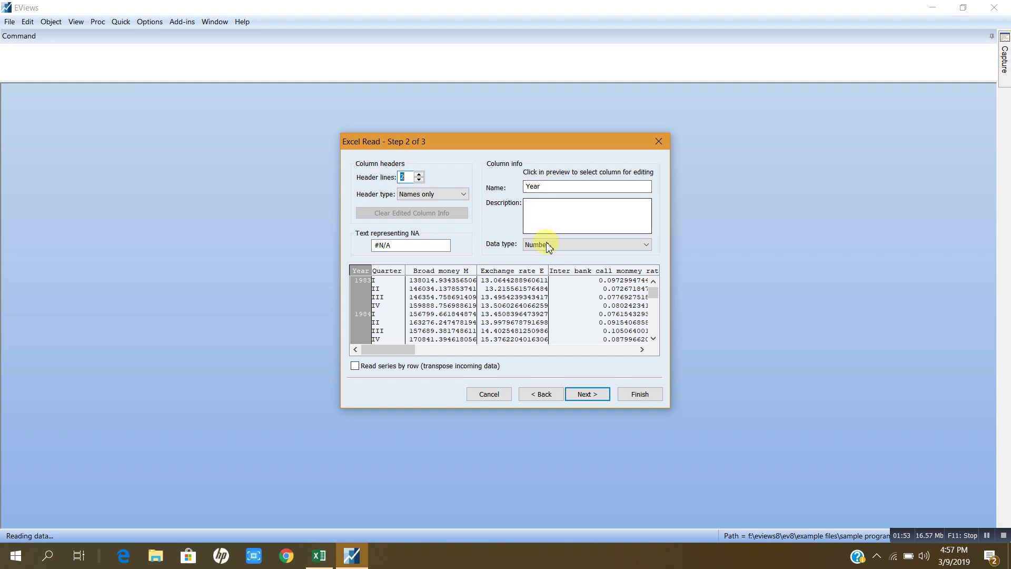
click(646, 245)
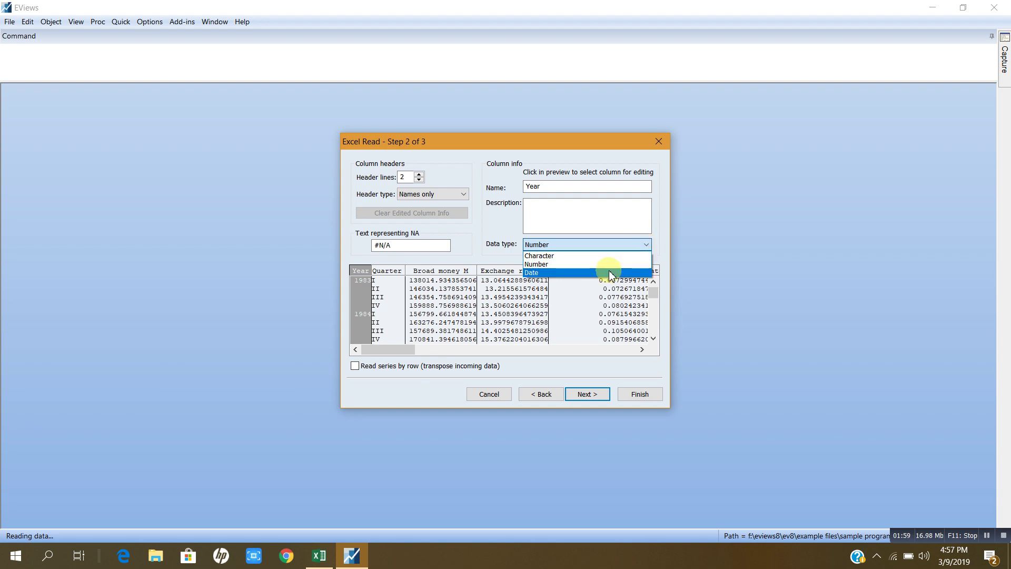
click(610, 272)
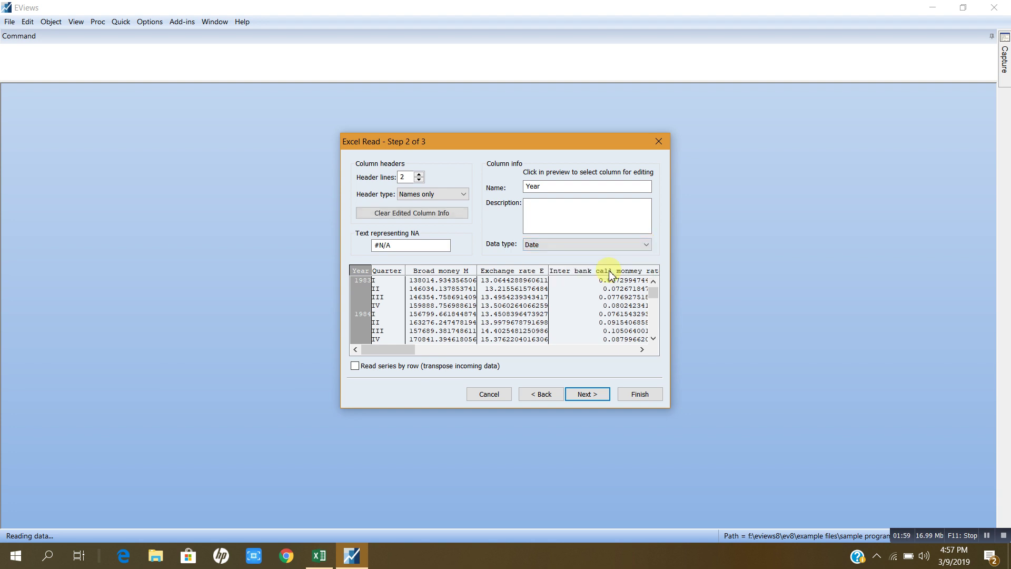
click(583, 394)
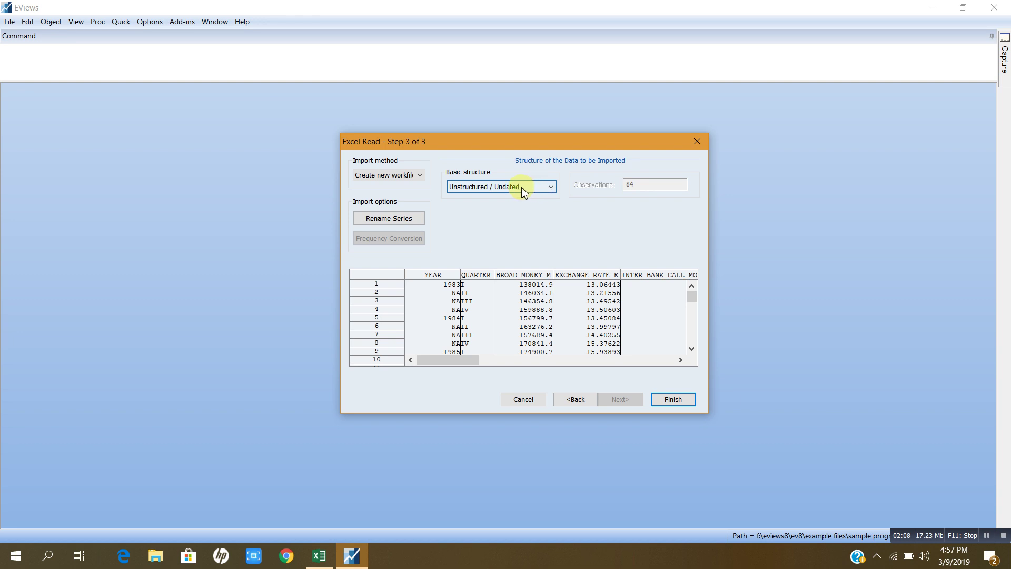
Structure the data as Dated - regular frequency, Quarterly, starting in 1983, and finish the import with the objects linked to the external source.
click(552, 188)
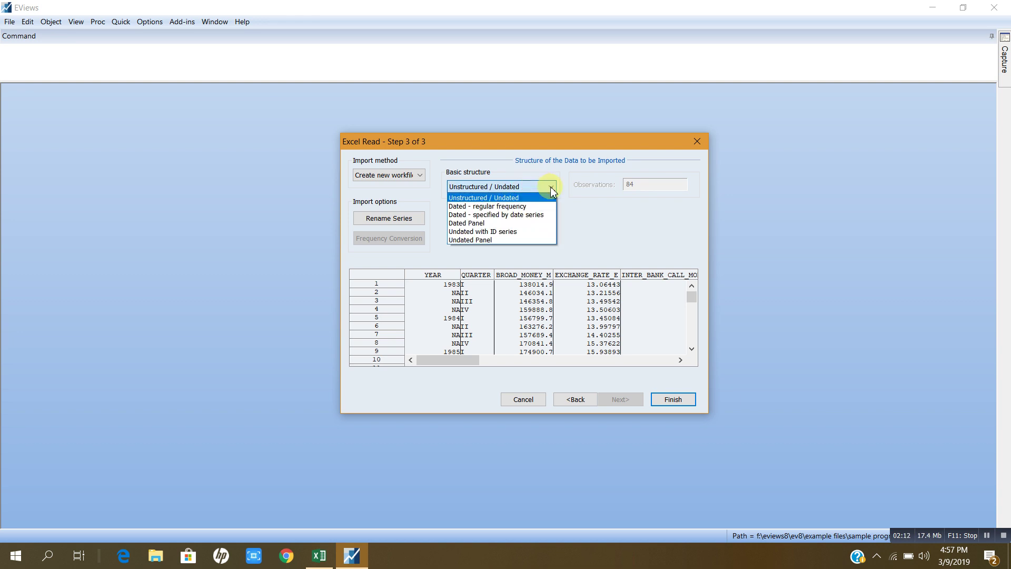
click(530, 206)
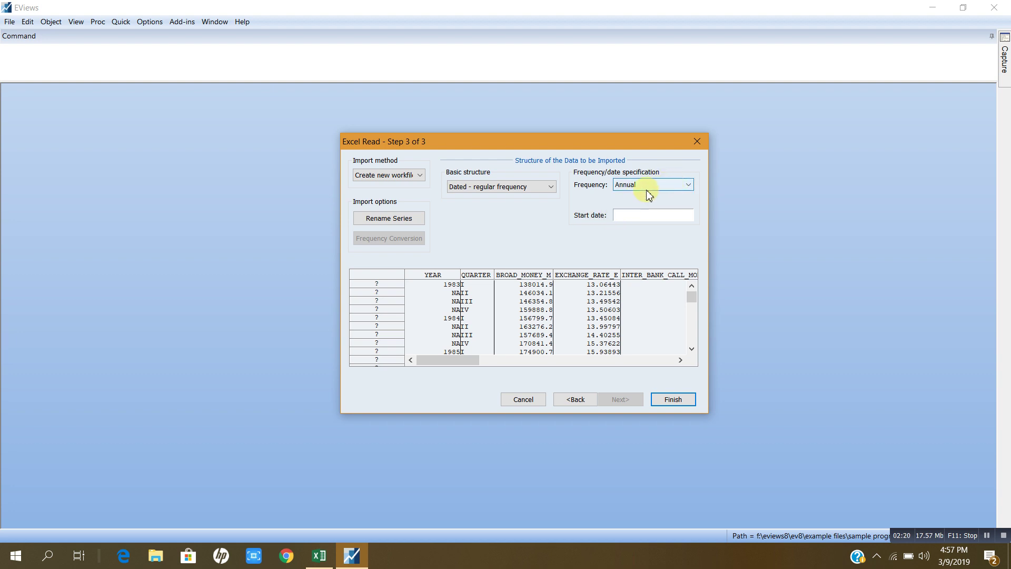
click(689, 187)
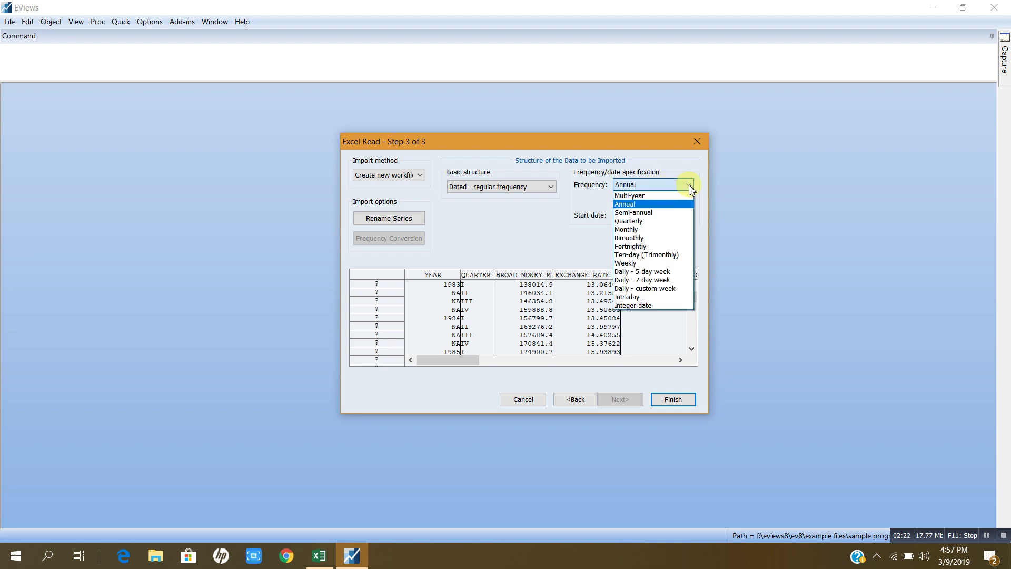
click(662, 221)
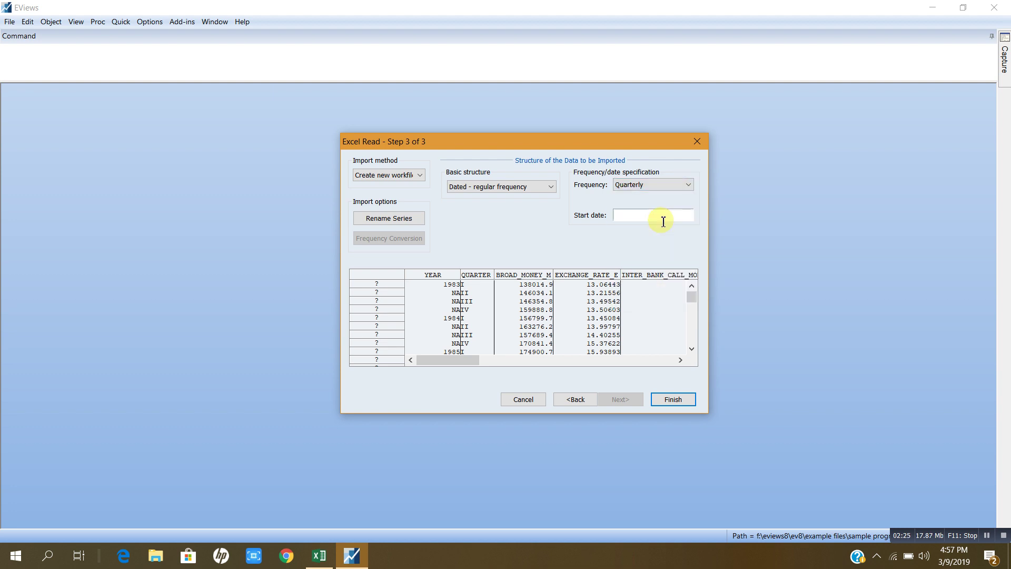
click(620, 215)
text(1983)
click(657, 398)
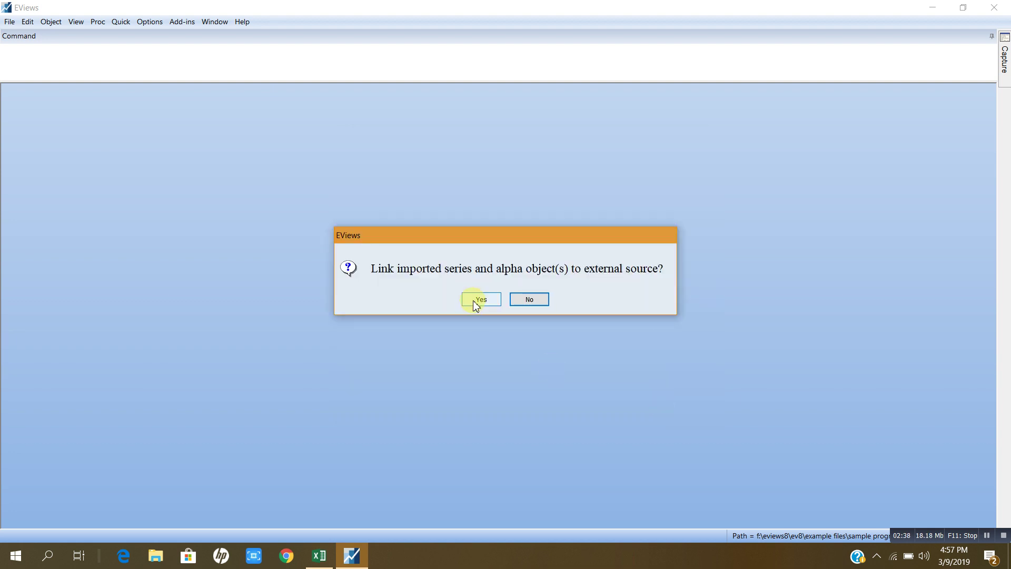
click(478, 300)
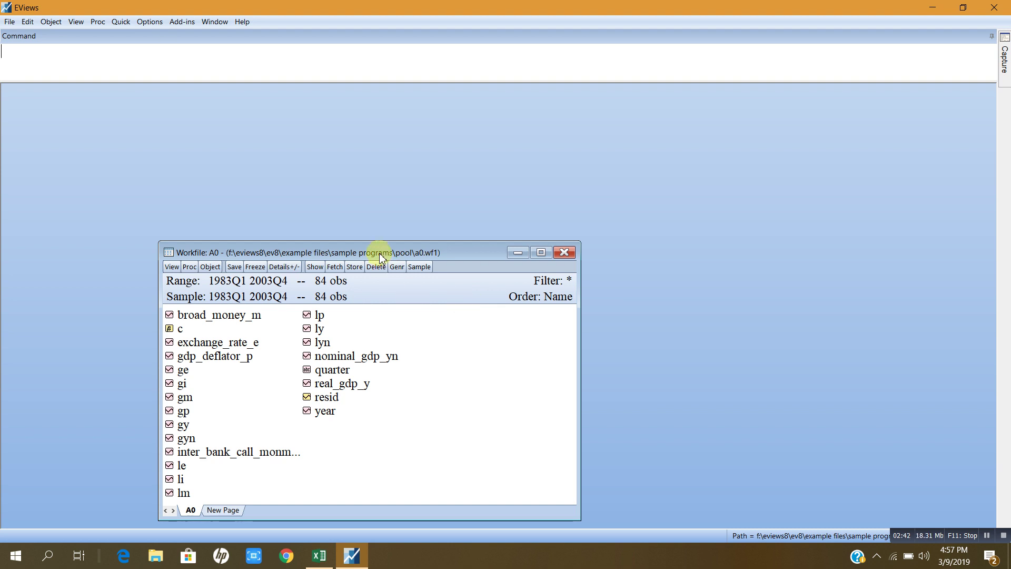
Open the series exchange_rate_e, gdp_deflator_p, ge, gi and gm together as a group and maximize the group window.
drag(379, 253, 370, 105)
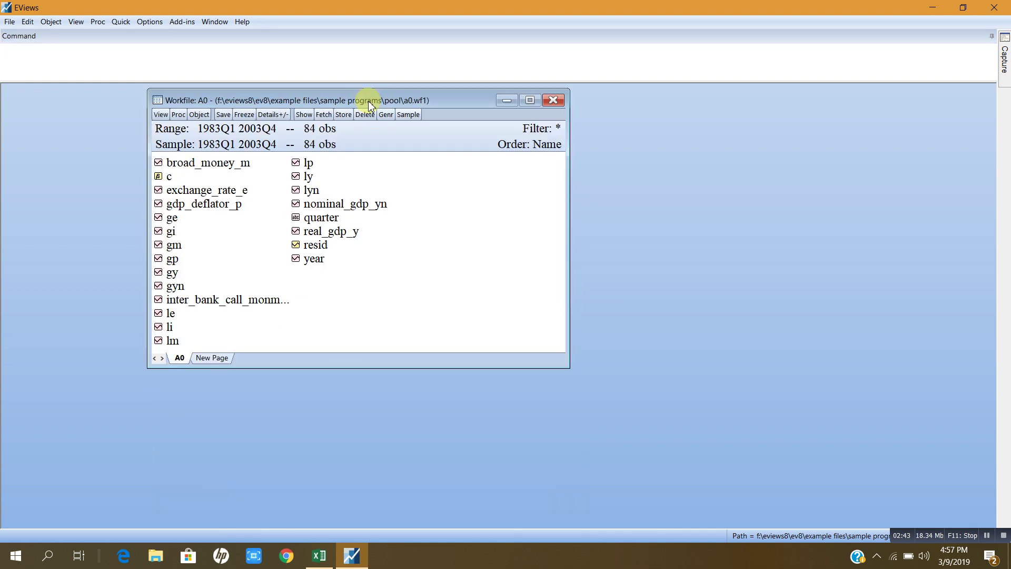
click(180, 194)
ctrl+click(185, 204)
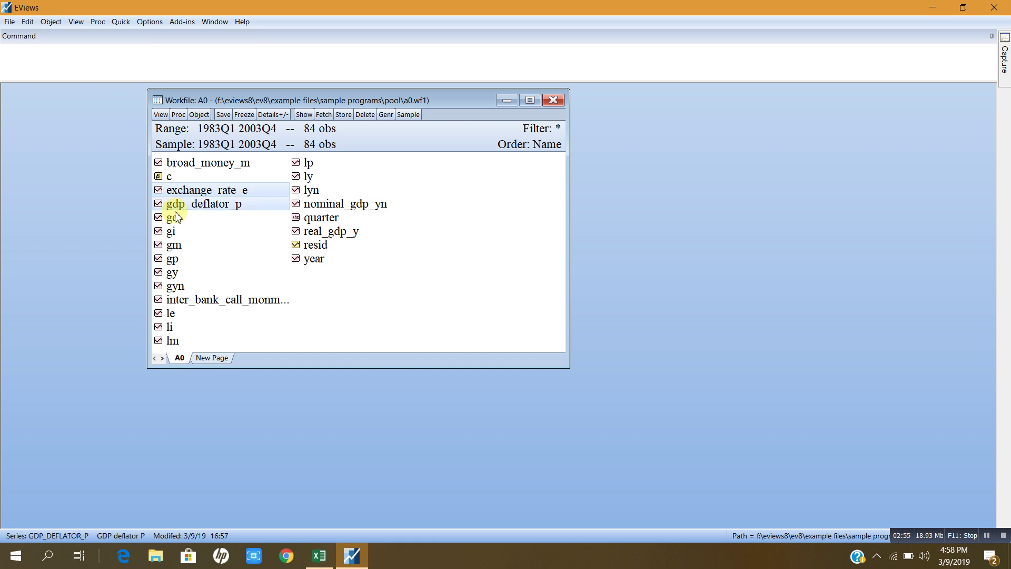
ctrl+click(170, 217)
ctrl+click(171, 232)
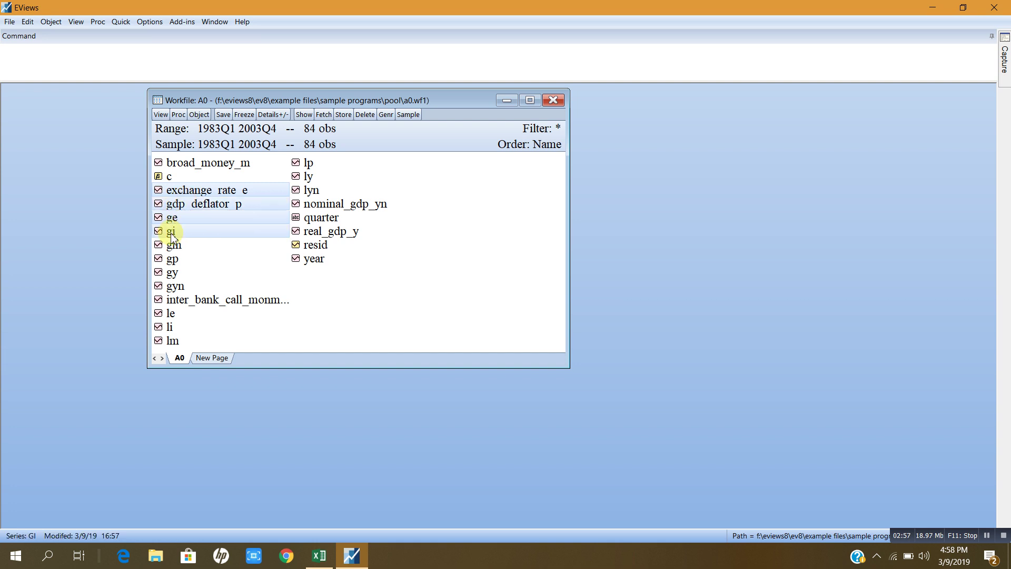
ctrl+click(173, 246)
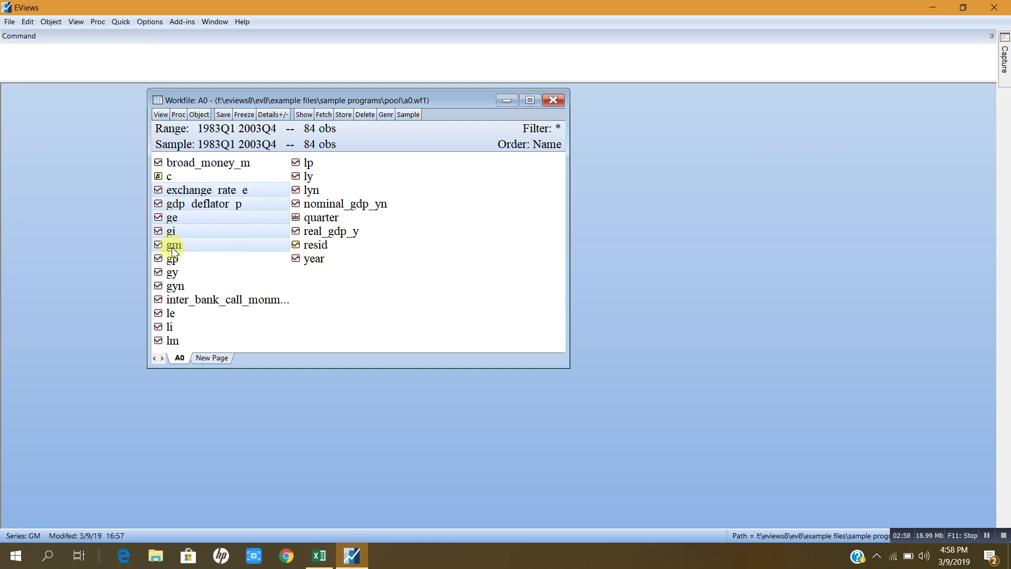
right_click(247, 232)
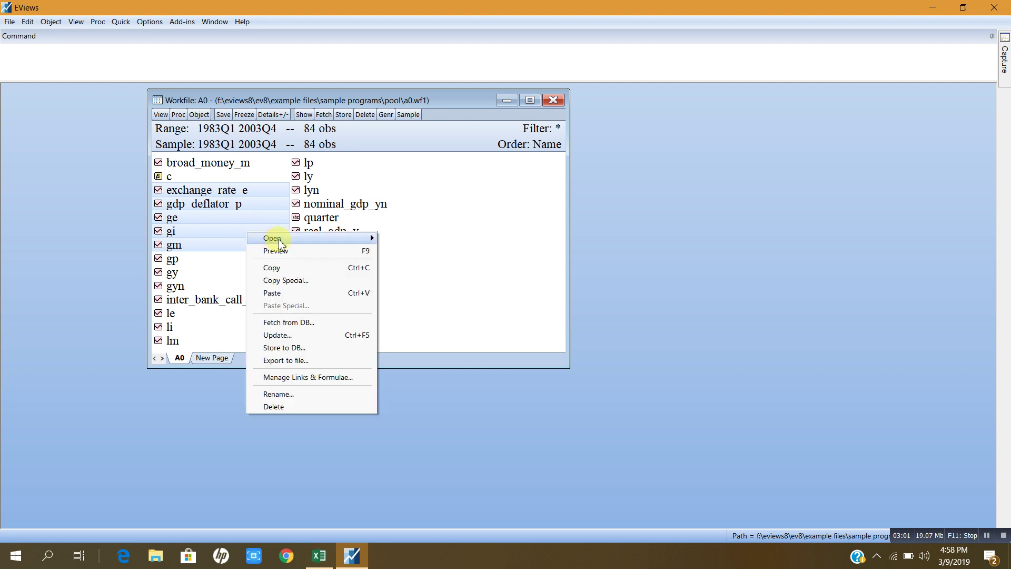
mouse_move(328, 241)
click(409, 238)
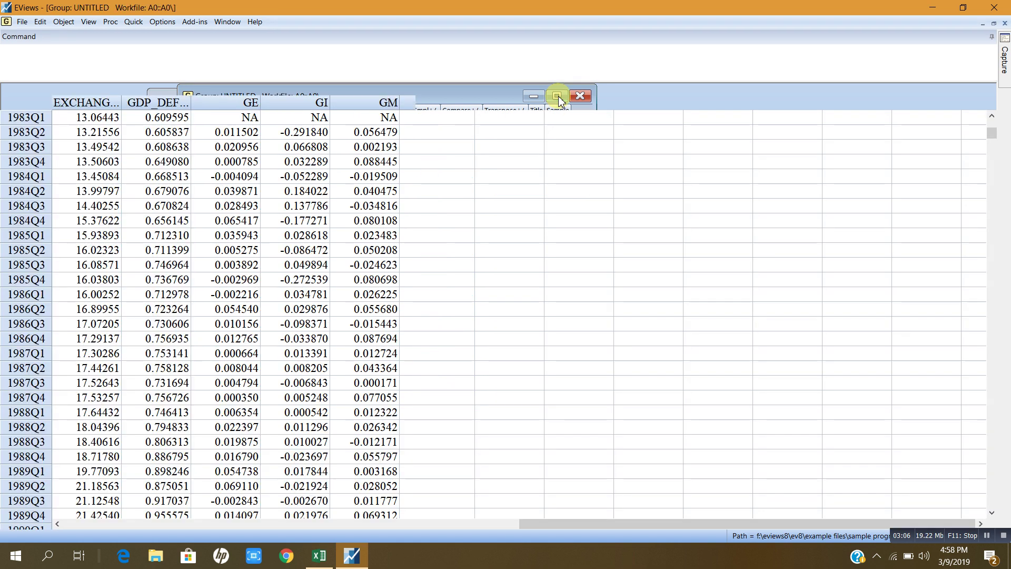
click(557, 96)
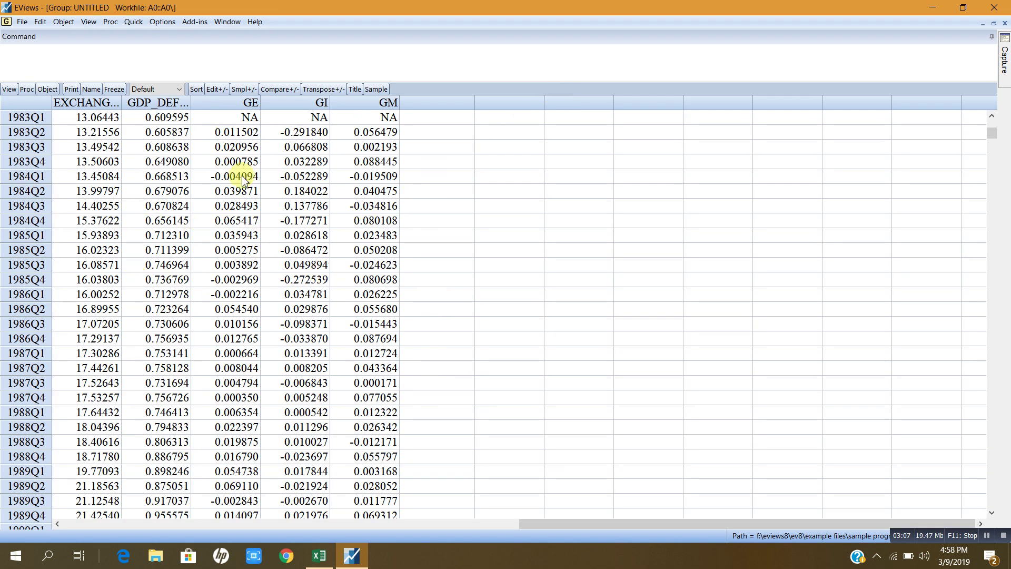